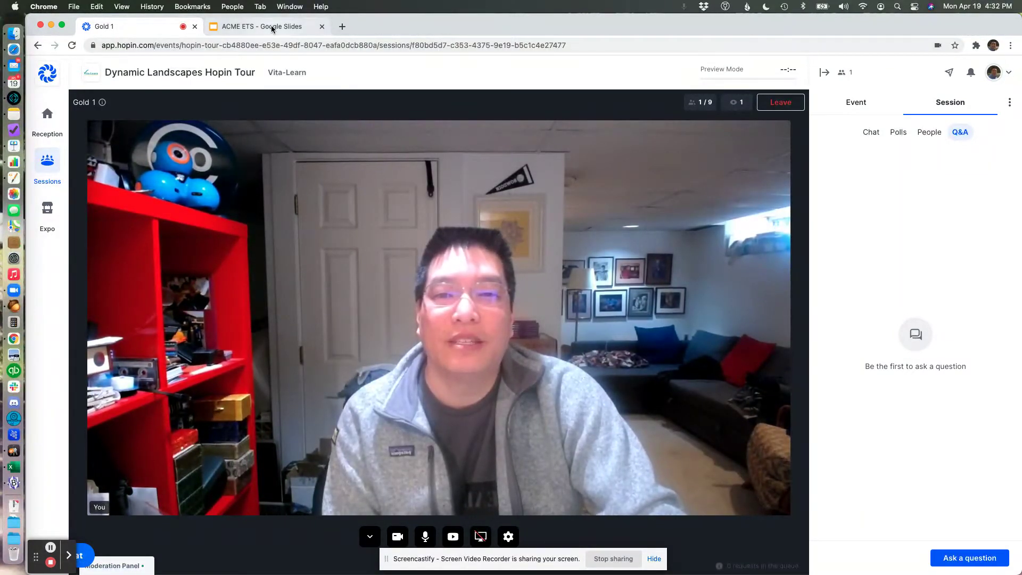
- Check the ACME ETS slide deck tab, return to Gold 1, and start a screen share
{"action": "left_click", "coordinate": [271, 29]}
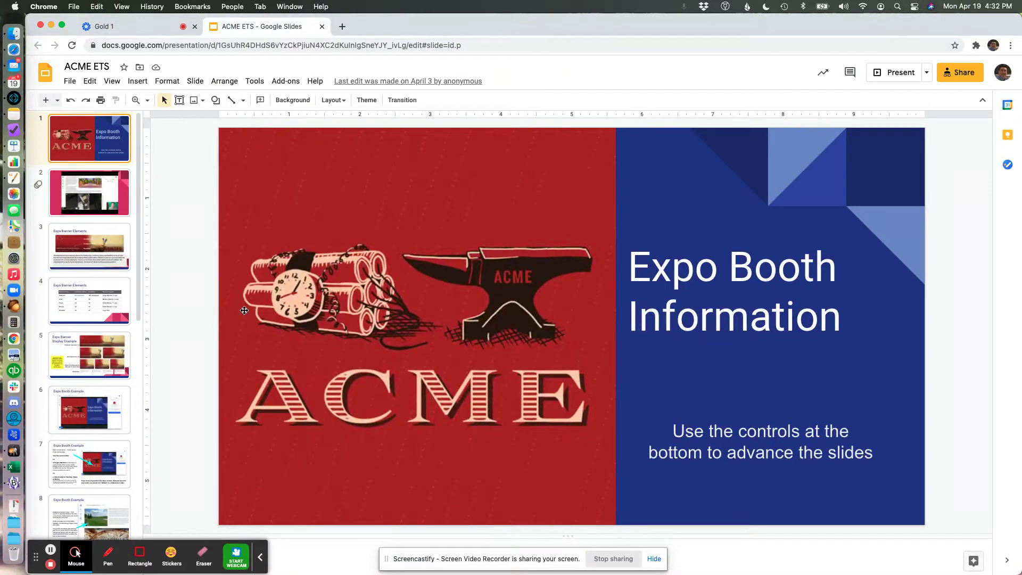
{"action": "left_click", "coordinate": [129, 23]}
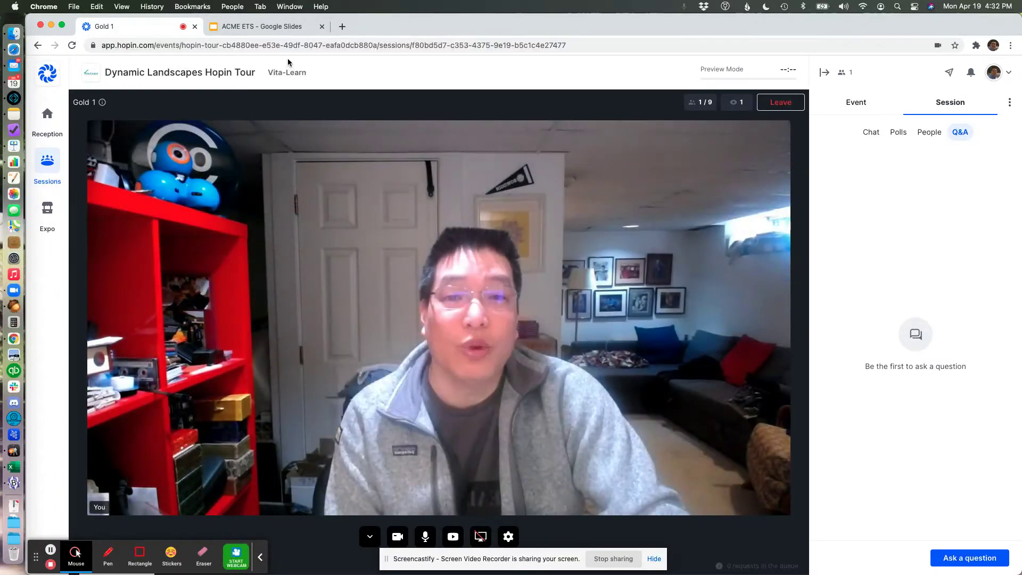
{"action": "left_click", "coordinate": [267, 25]}
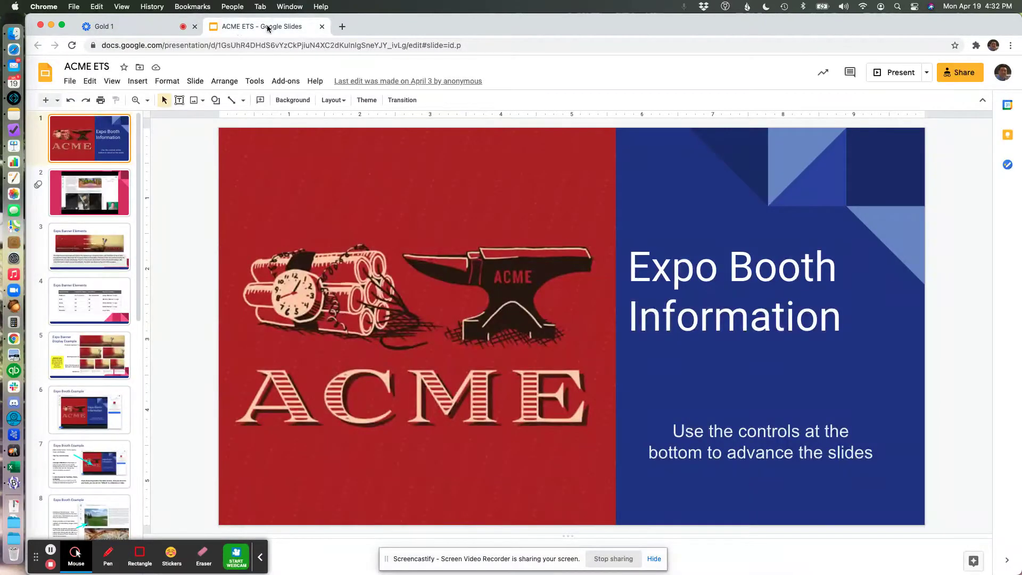
{"action": "left_click", "coordinate": [156, 27]}
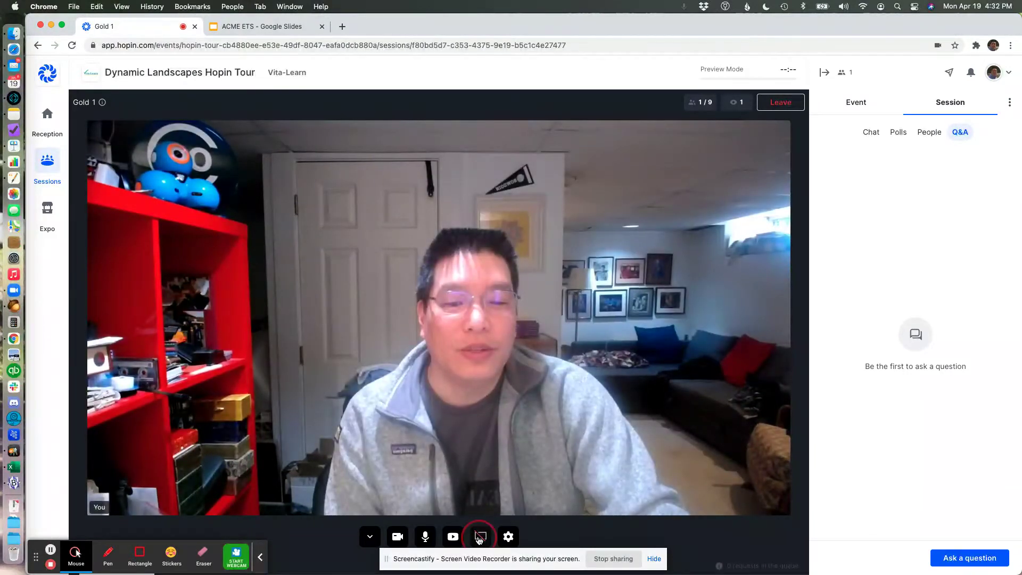
{"action": "left_click", "coordinate": [481, 537]}
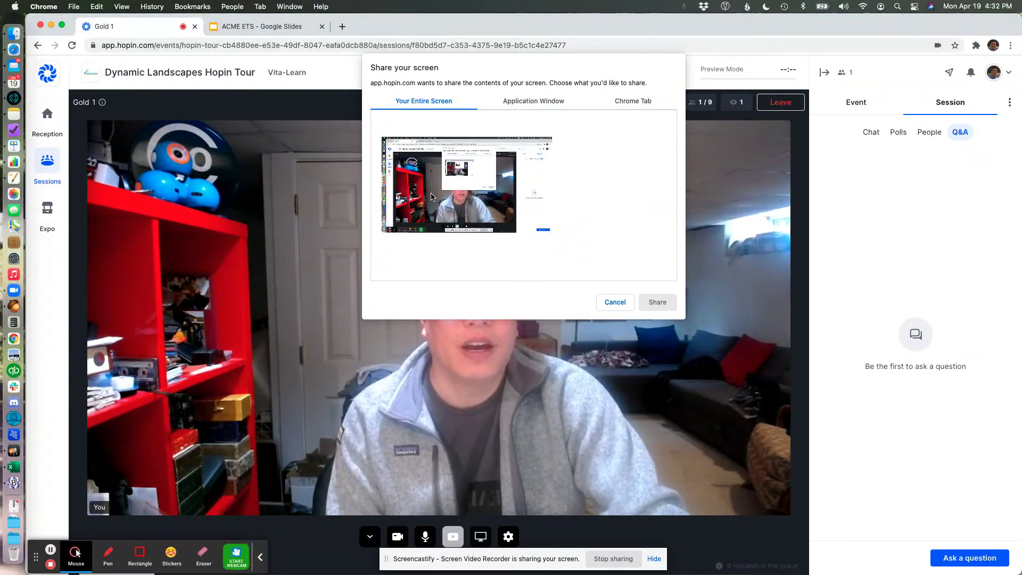
- Choose Chrome Tab, pick the ACME ETS – Google Slides tab, and share it
{"action": "left_click", "coordinate": [617, 103]}
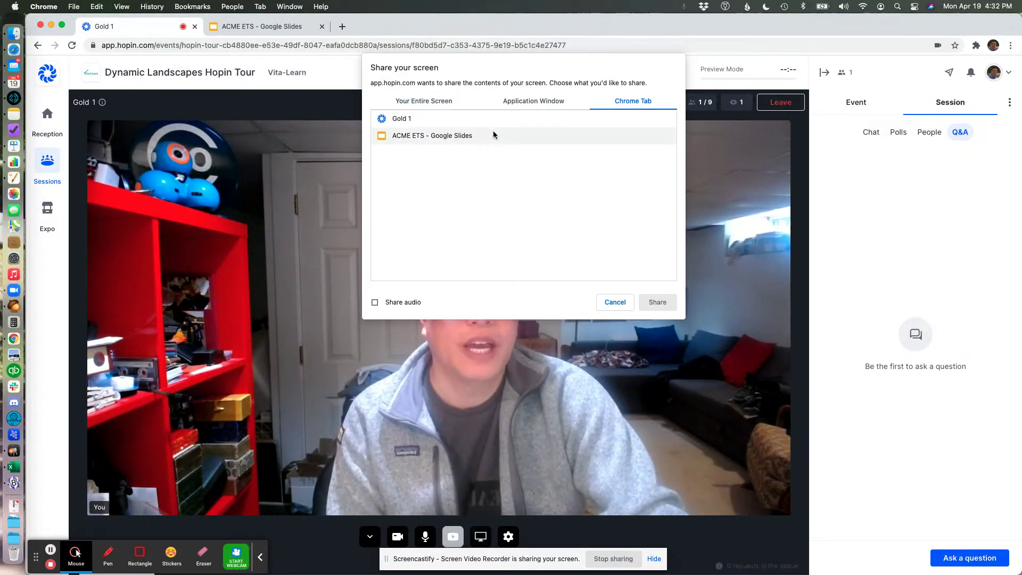
{"action": "left_click", "coordinate": [450, 136]}
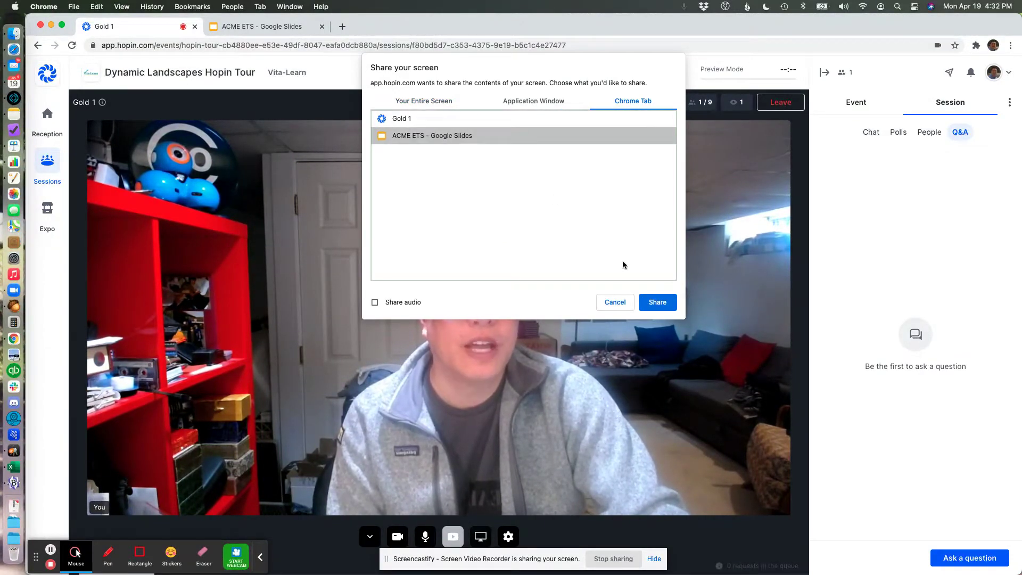
{"action": "left_click", "coordinate": [657, 302]}
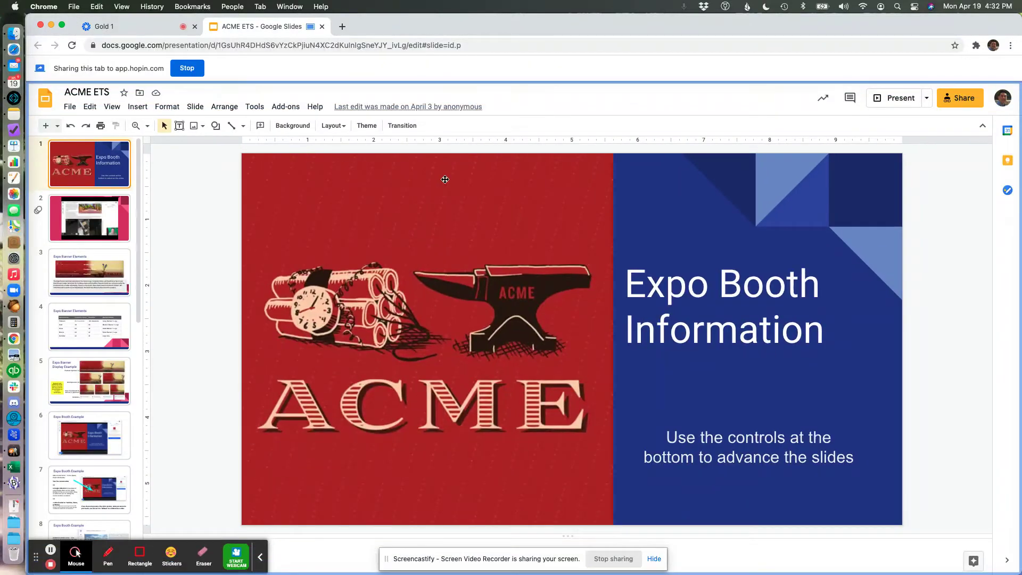
- Glance at the Gold 1 share, then launch the ACME ETS deck in Presenter view
{"action": "left_click", "coordinate": [139, 28]}
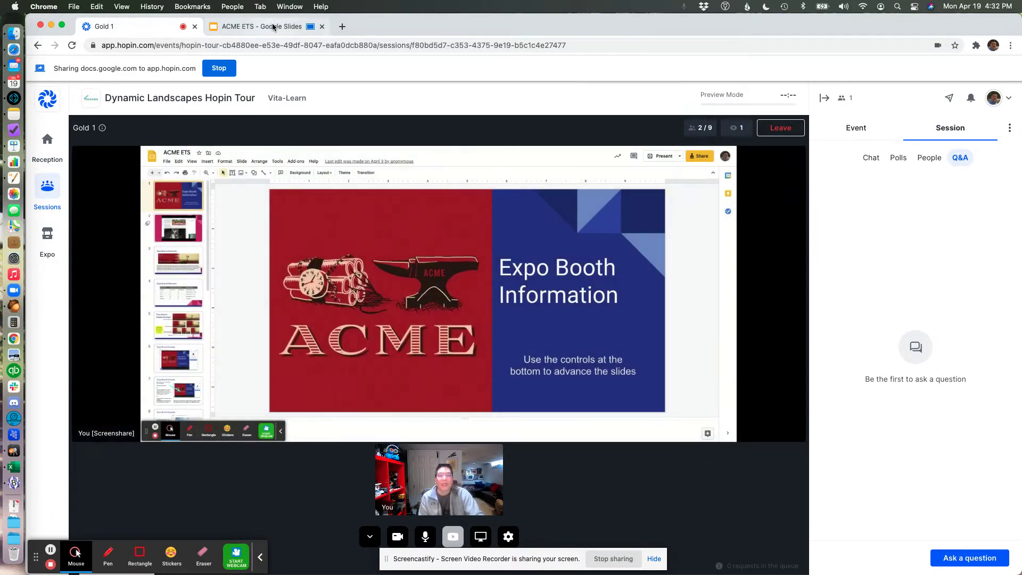
{"action": "left_click", "coordinate": [272, 26]}
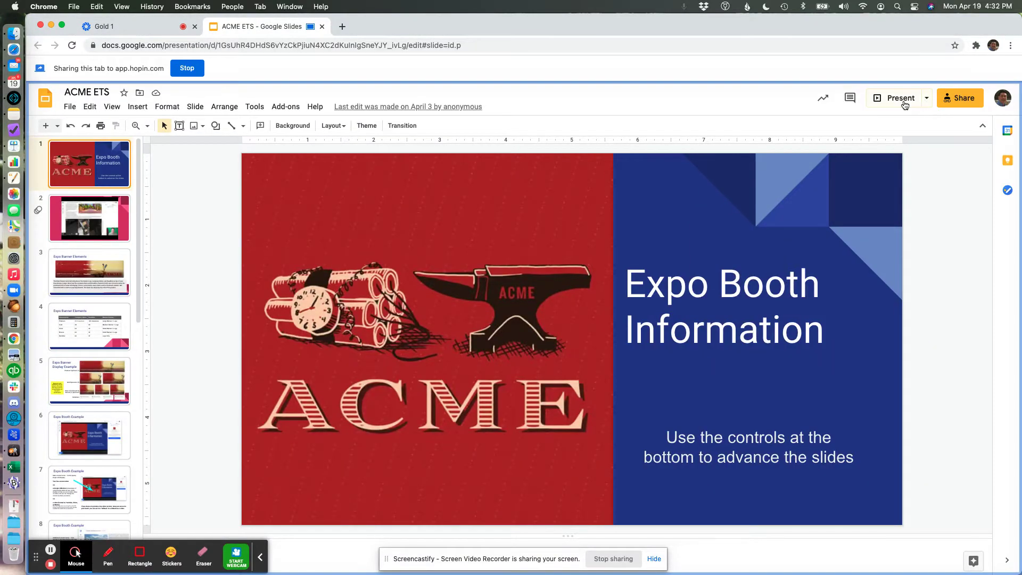
{"action": "left_click", "coordinate": [927, 100]}
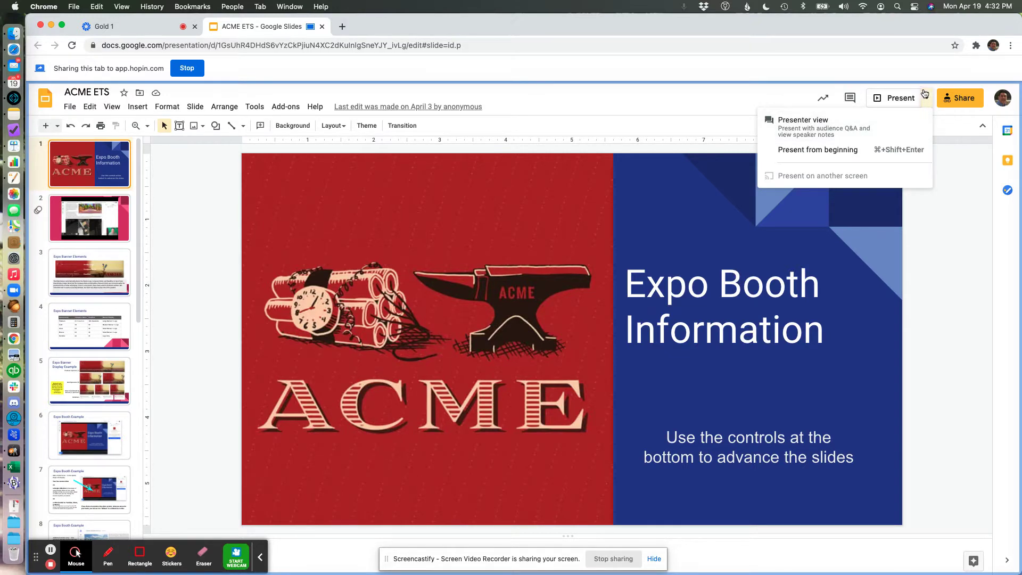
{"action": "left_click", "coordinate": [802, 123]}
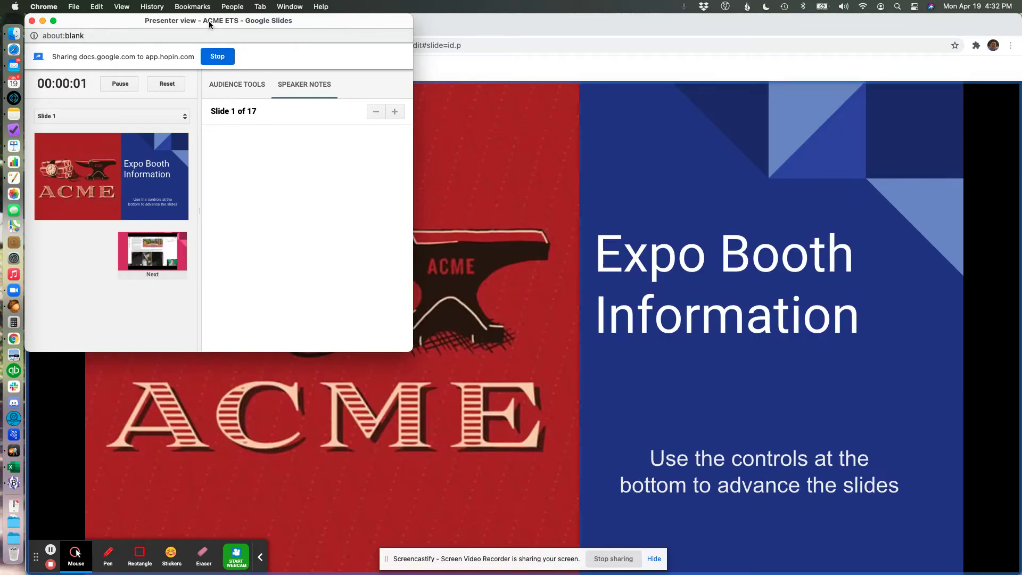
- Move the Presenter view window aside and view the Expo Booth Information title slide in Gold 1
{"action": "left_click_drag", "start_coordinate": [209, 21], "coordinate": [629, 92]}
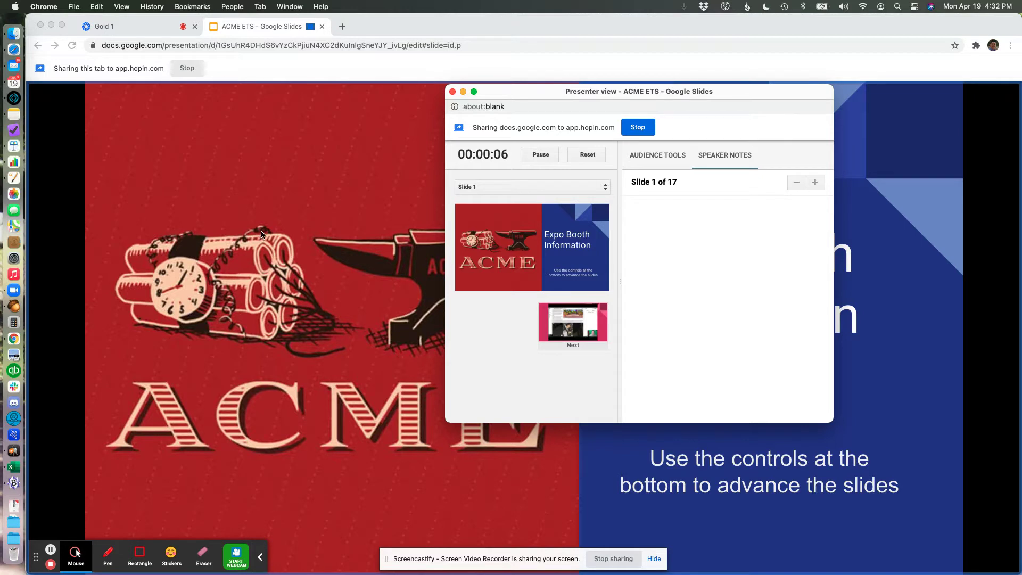
{"action": "left_click", "coordinate": [148, 29]}
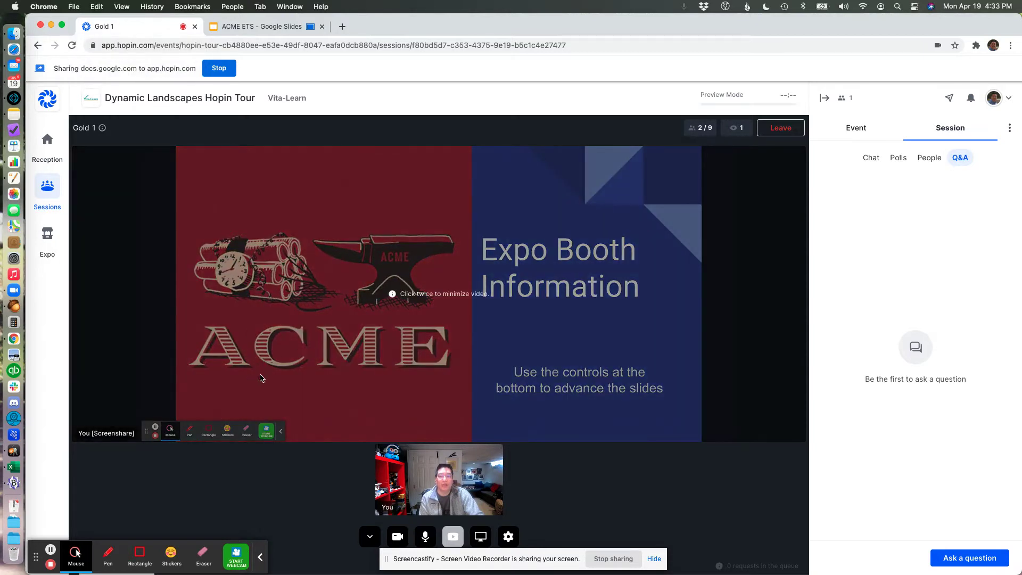
- Bring Presenter view over the session, advance to slide 2, and reposition the window
{"action": "left_click", "coordinate": [290, 6]}
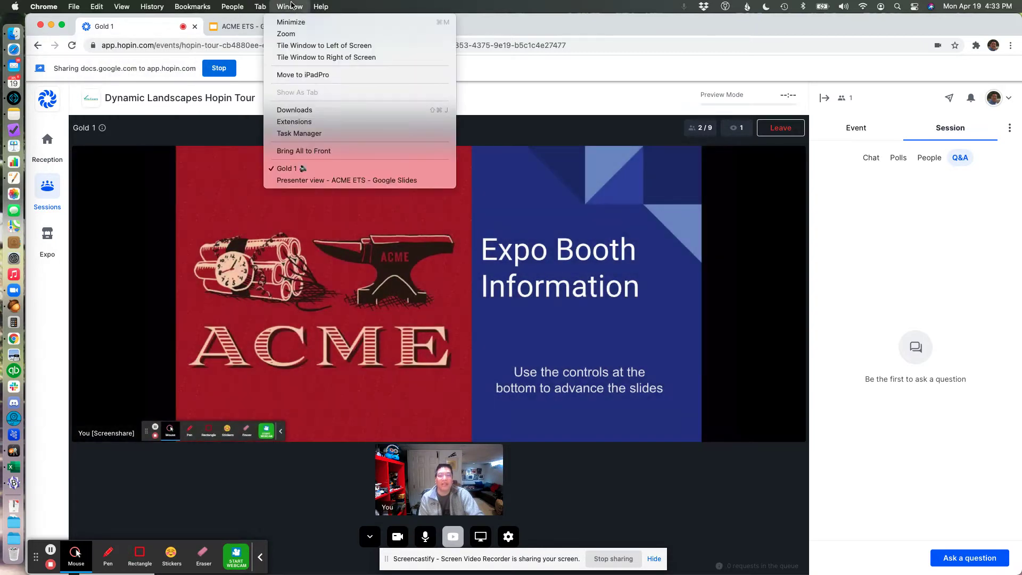
{"action": "left_click", "coordinate": [298, 181]}
{"action": "left_click_drag", "start_coordinate": [543, 101], "coordinate": [310, 115]}
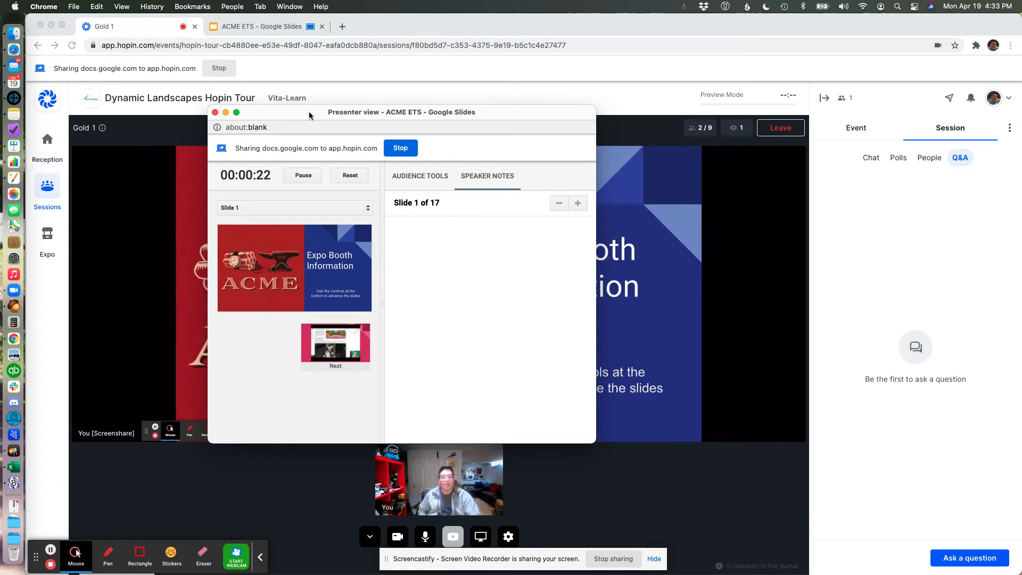
{"action": "left_click", "coordinate": [365, 356]}
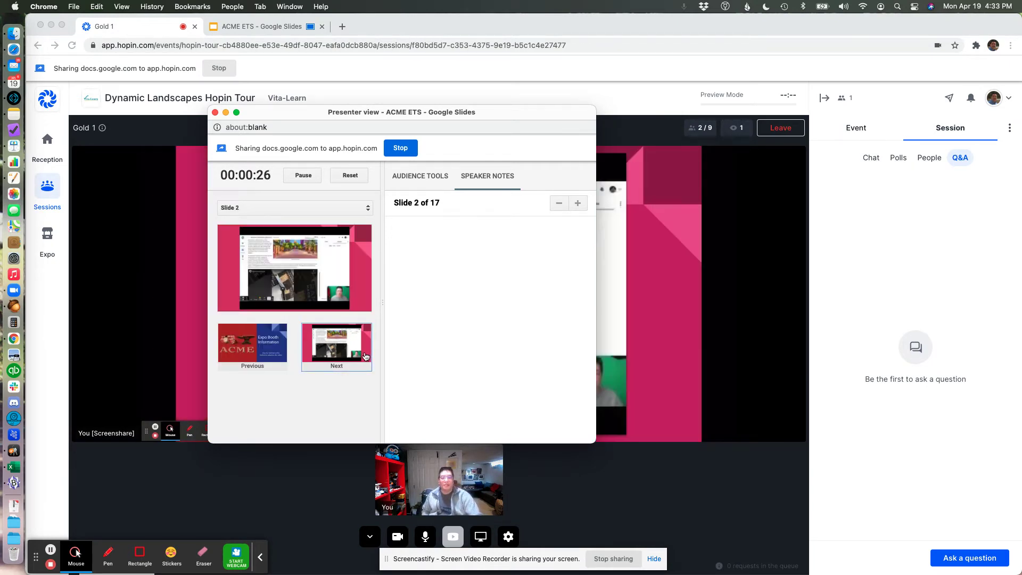
{"action": "left_click_drag", "start_coordinate": [340, 113], "coordinate": [633, 63]}
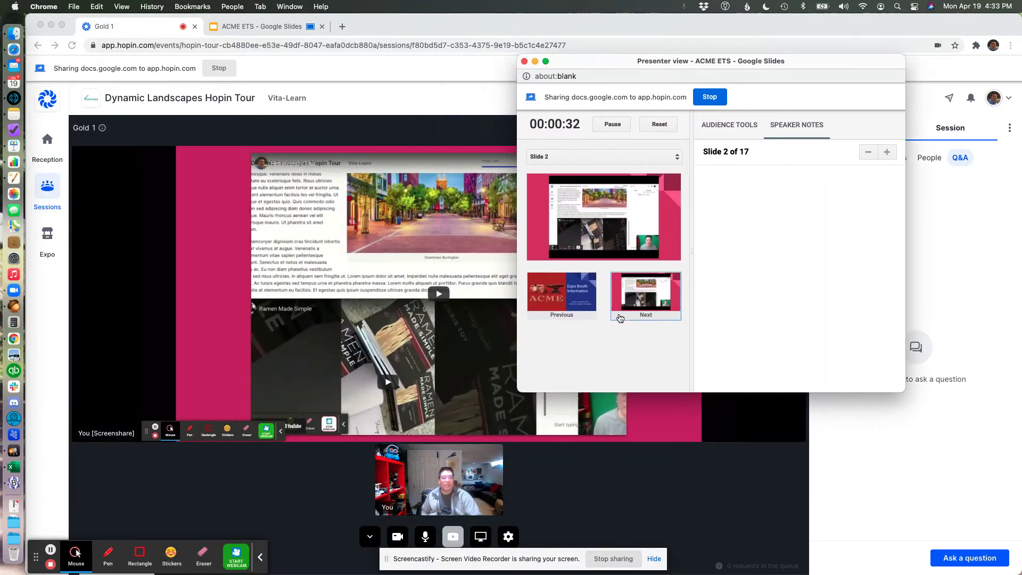
- Play slide 2's video, step to slide 4 and back to slide 3, then centre Presenter view
{"action": "left_click", "coordinate": [647, 295]}
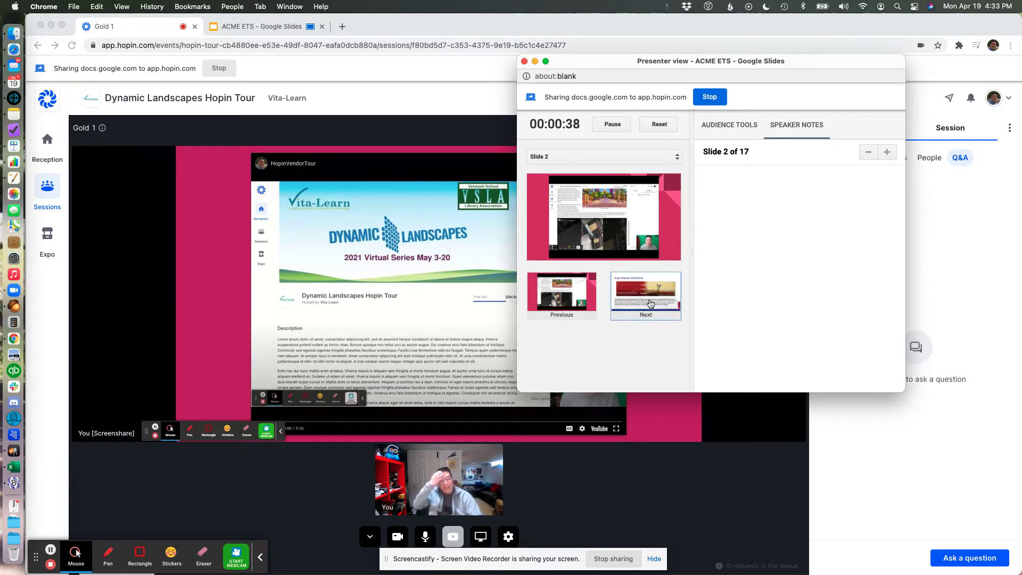
{"action": "left_click", "coordinate": [650, 304]}
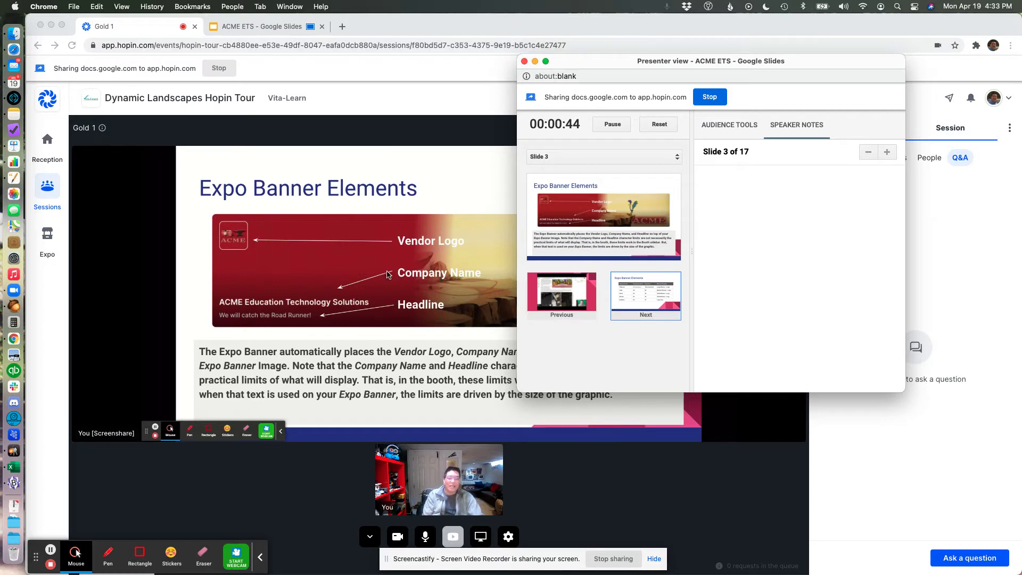
{"action": "left_click", "coordinate": [647, 308]}
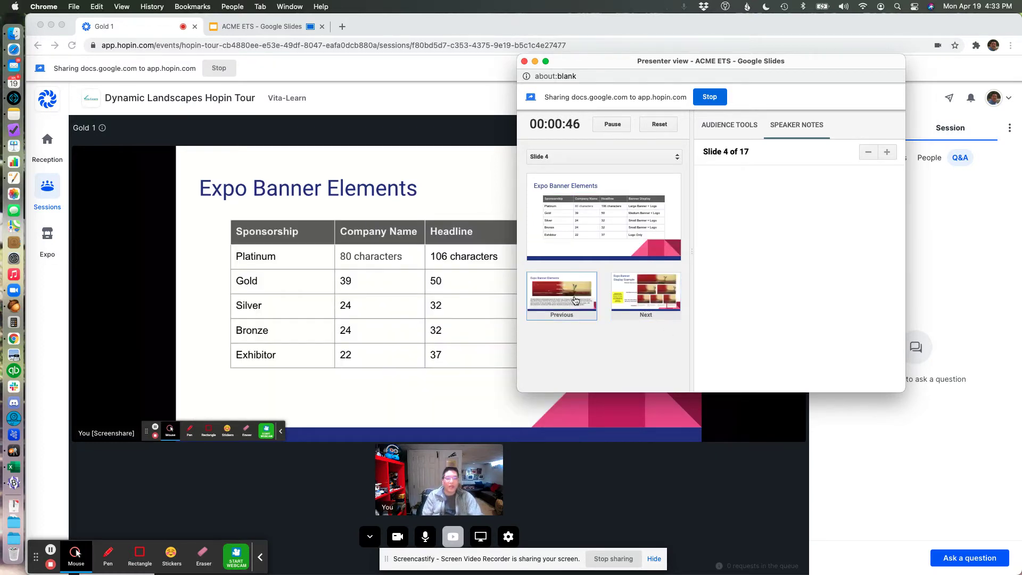
{"action": "left_click", "coordinate": [578, 300]}
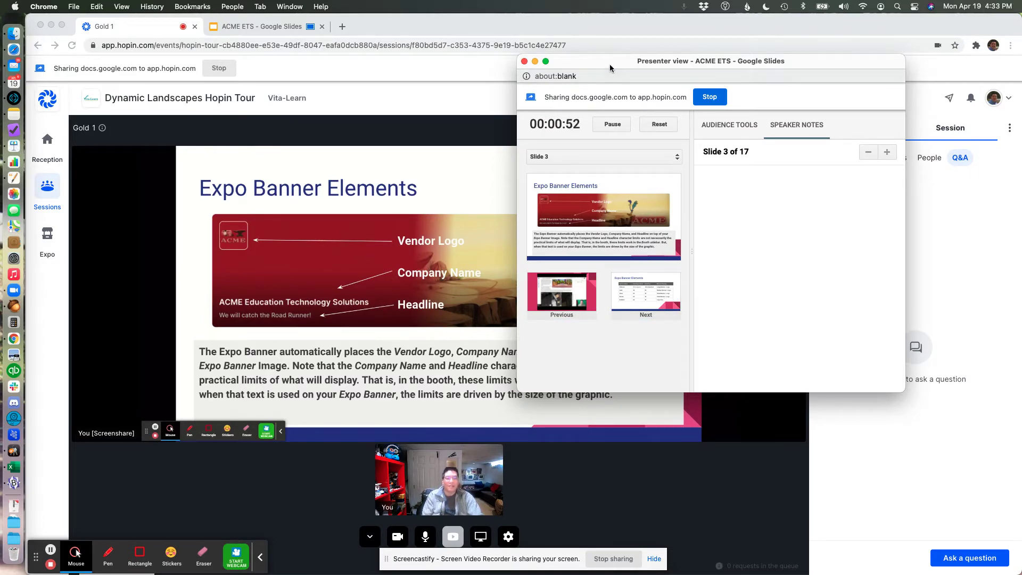
{"action": "left_click_drag", "start_coordinate": [609, 63], "coordinate": [345, 118]}
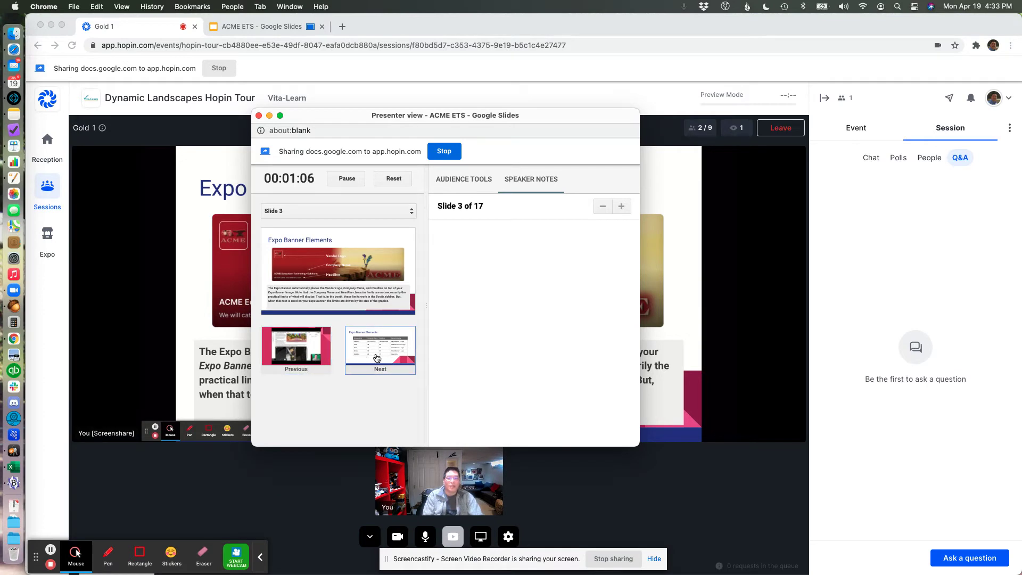
- Jump to Slide 8, Expo Booth Example, then bring Hopin forward with its Chat panel
{"action": "left_click", "coordinate": [351, 213]}
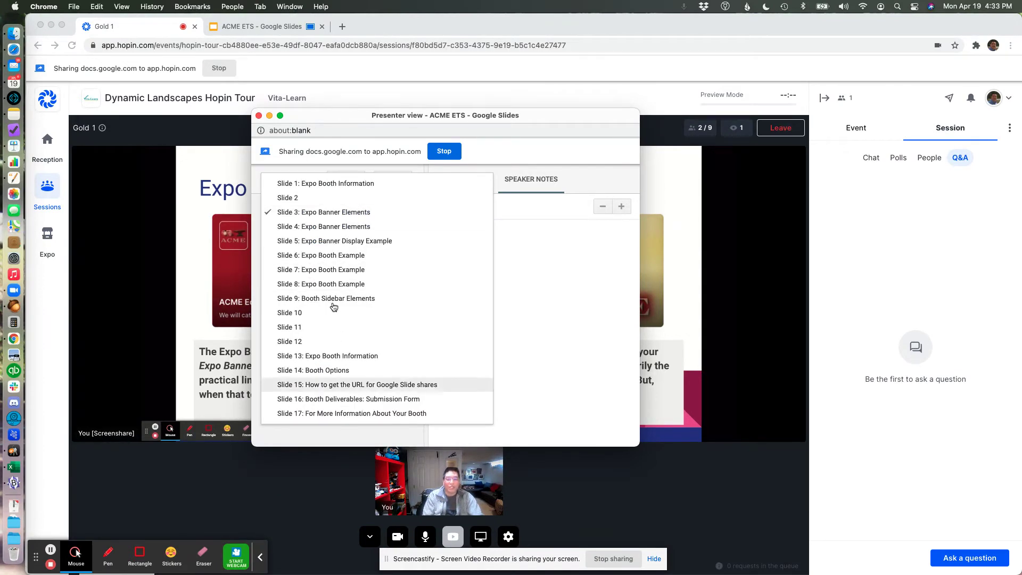
{"action": "left_click", "coordinate": [339, 283]}
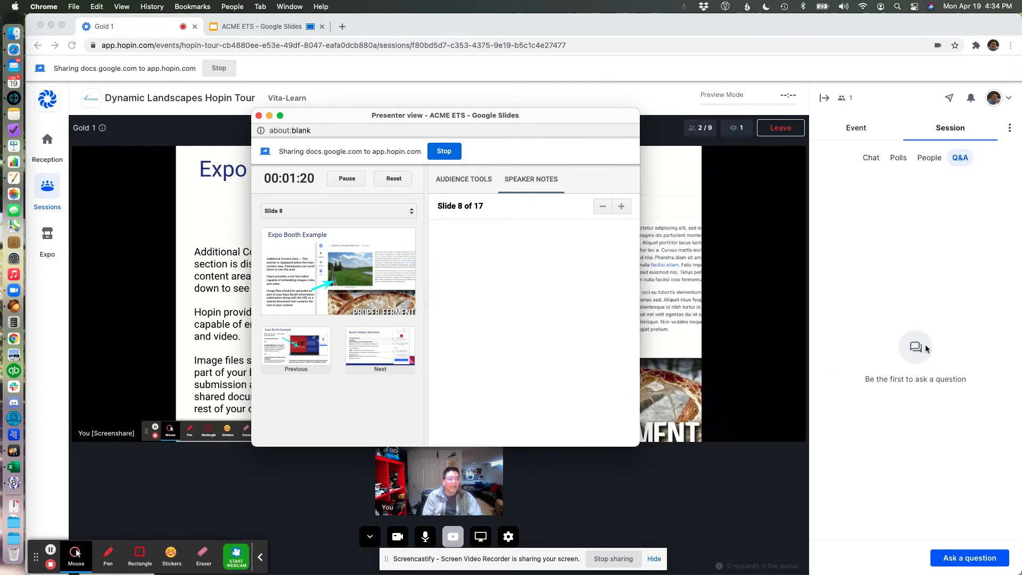
{"action": "left_click", "coordinate": [868, 158]}
{"action": "left_click", "coordinate": [868, 160]}
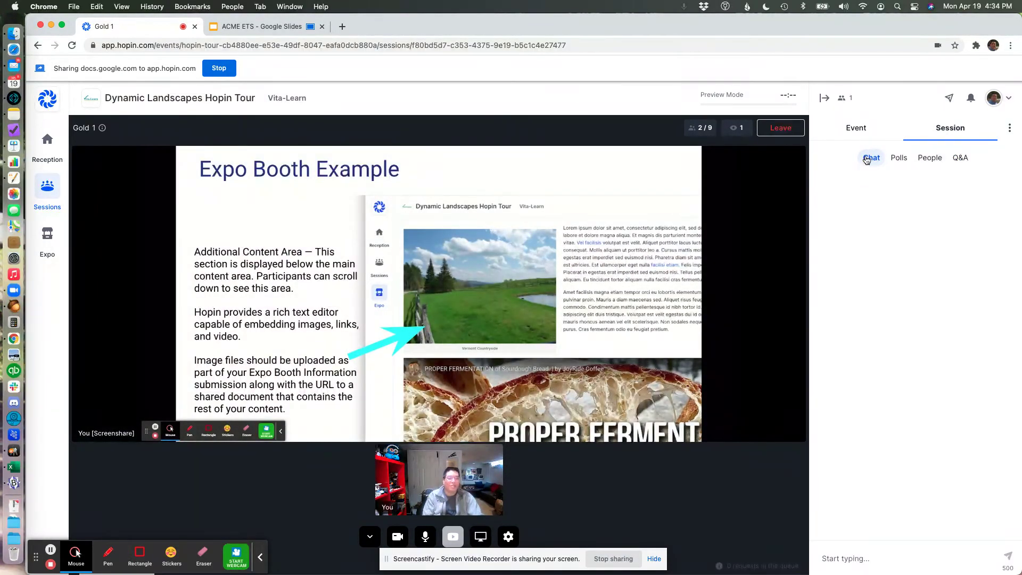
- Nudge Presenter view, then narrow the Hopin window and shift it right to reveal Google Drive
{"action": "left_click", "coordinate": [288, 7]}
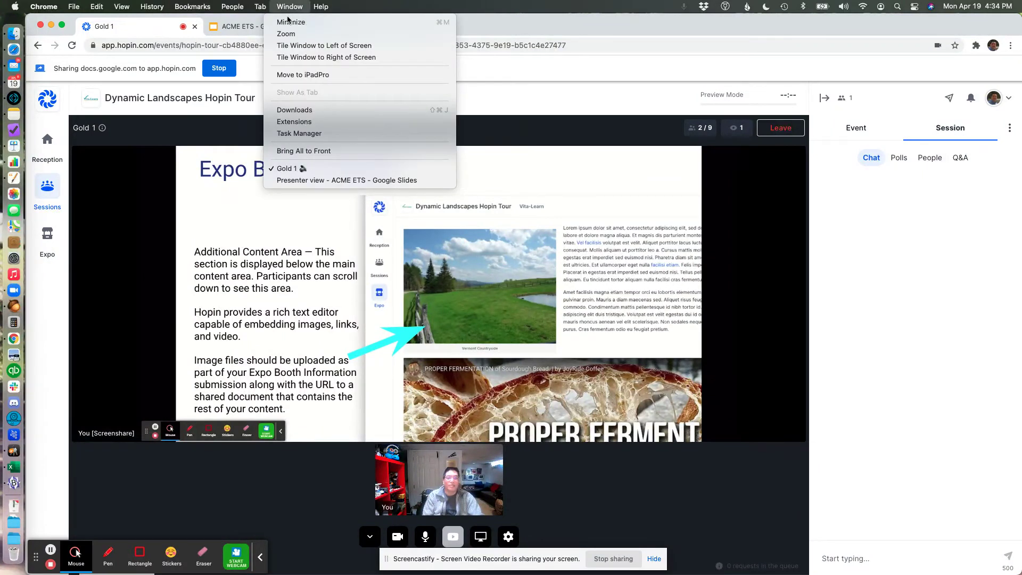
{"action": "left_click", "coordinate": [285, 181]}
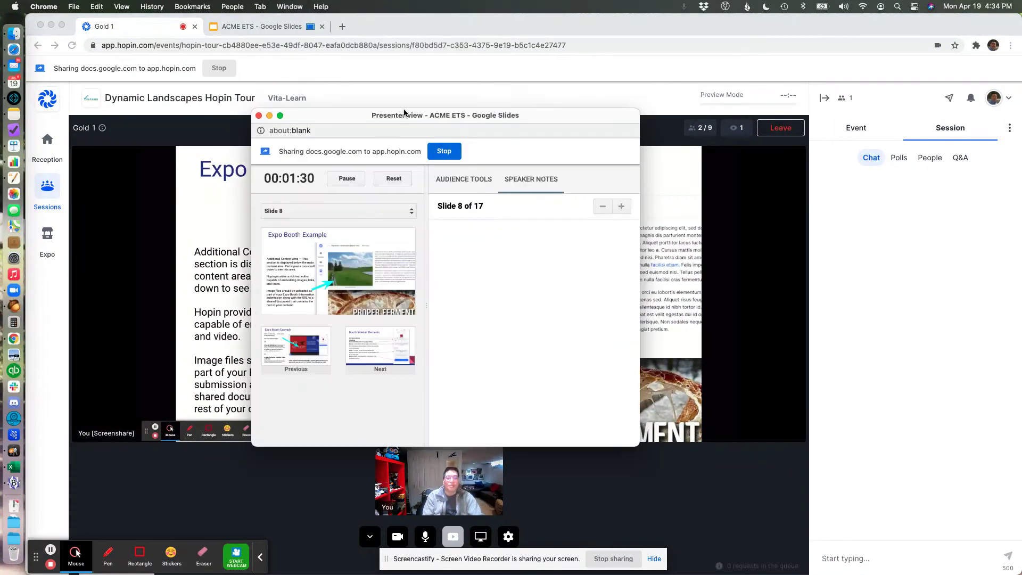
{"action": "left_click_drag", "start_coordinate": [404, 115], "coordinate": [457, 143]}
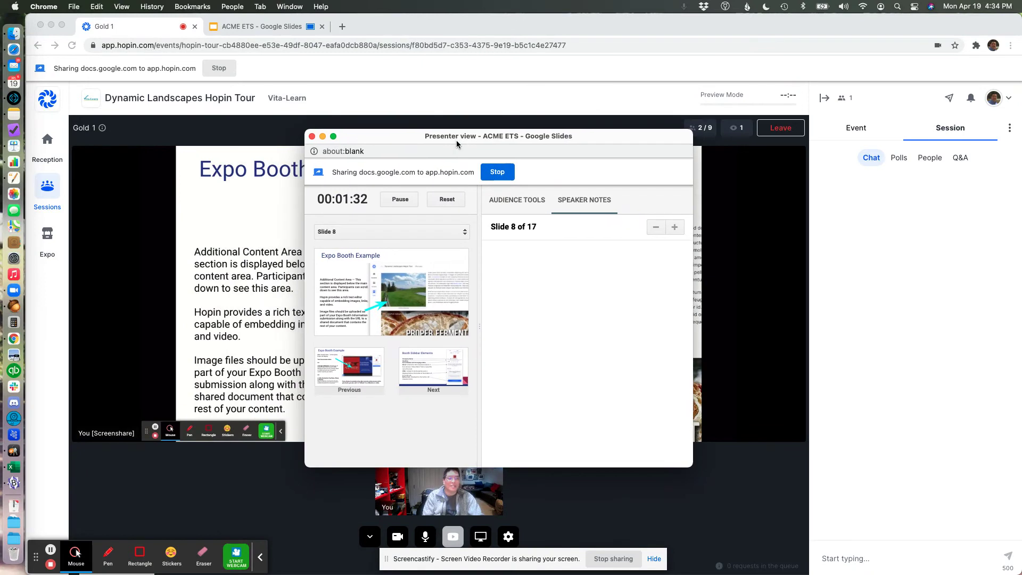
{"action": "left_click_drag", "start_coordinate": [1018, 571], "coordinate": [917, 571]}
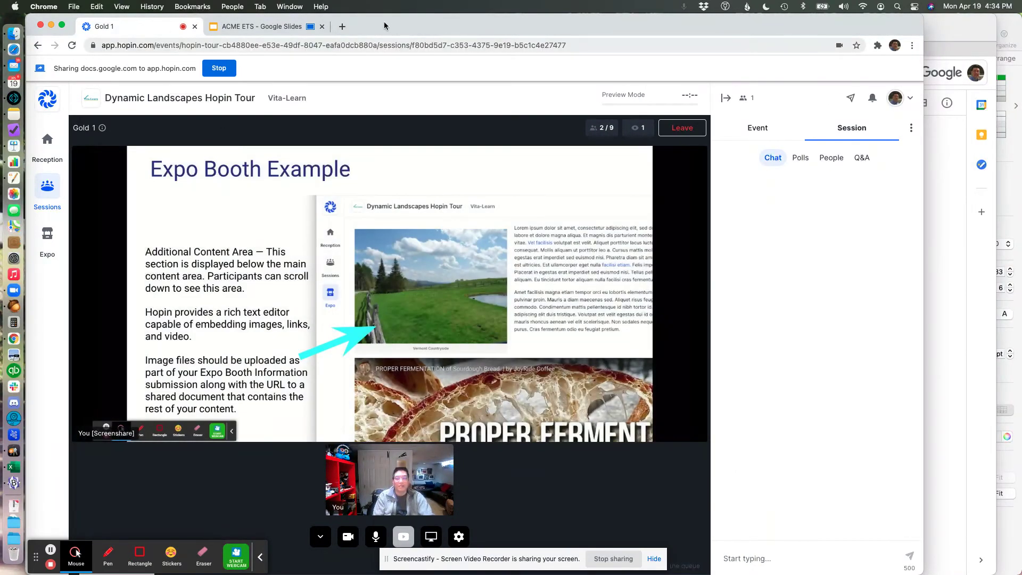
{"action": "left_click_drag", "start_coordinate": [394, 18], "coordinate": [493, 17]}
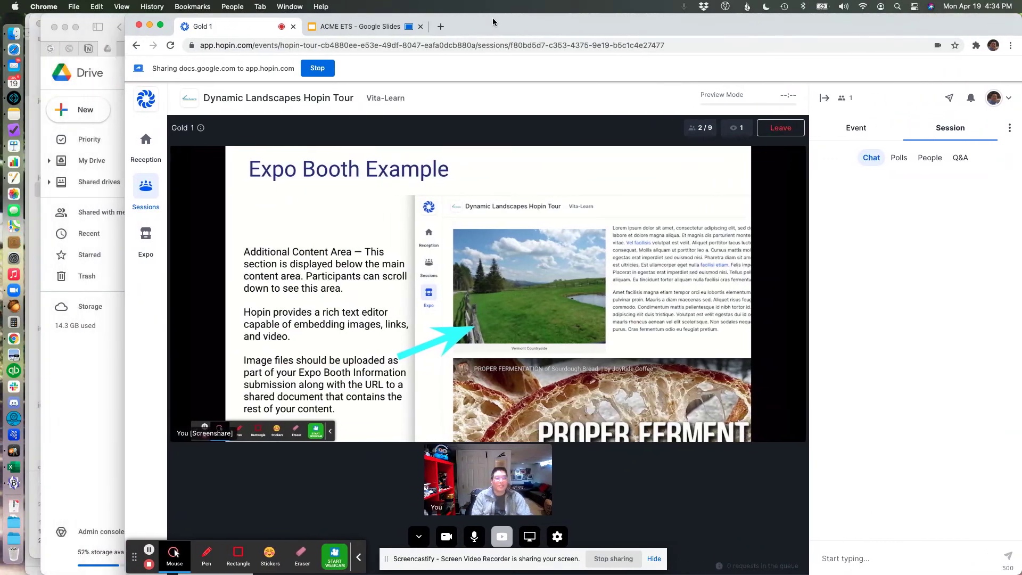
{"action": "left_click_drag", "start_coordinate": [178, 571], "coordinate": [327, 571]}
- Juggle window focus and place Presenter view over the centre of the Hopin page
{"action": "left_click", "coordinate": [286, 5]}
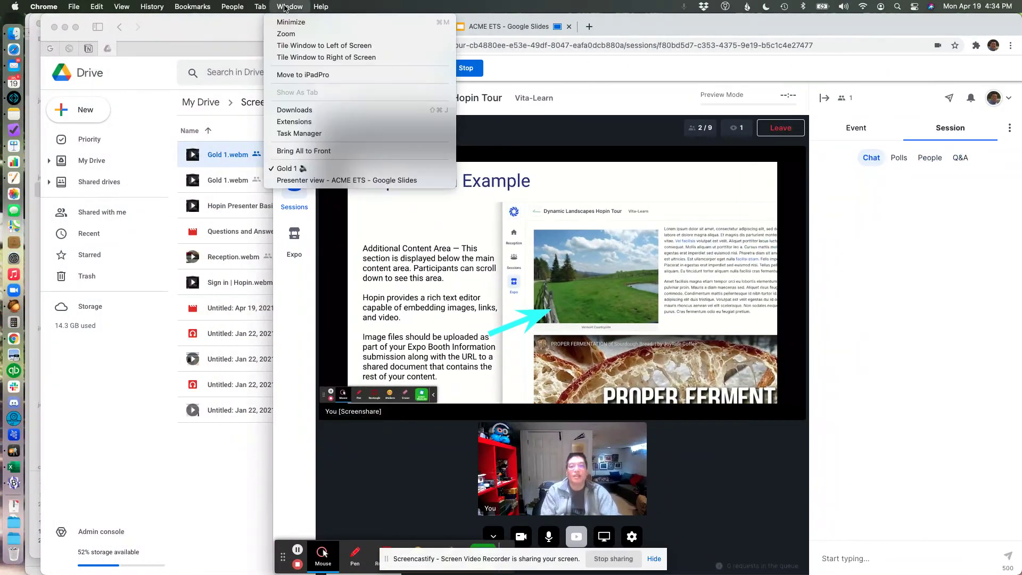
{"action": "left_click", "coordinate": [285, 179]}
{"action": "left_click_drag", "start_coordinate": [403, 130], "coordinate": [143, 35]}
{"action": "left_click", "coordinate": [475, 185]}
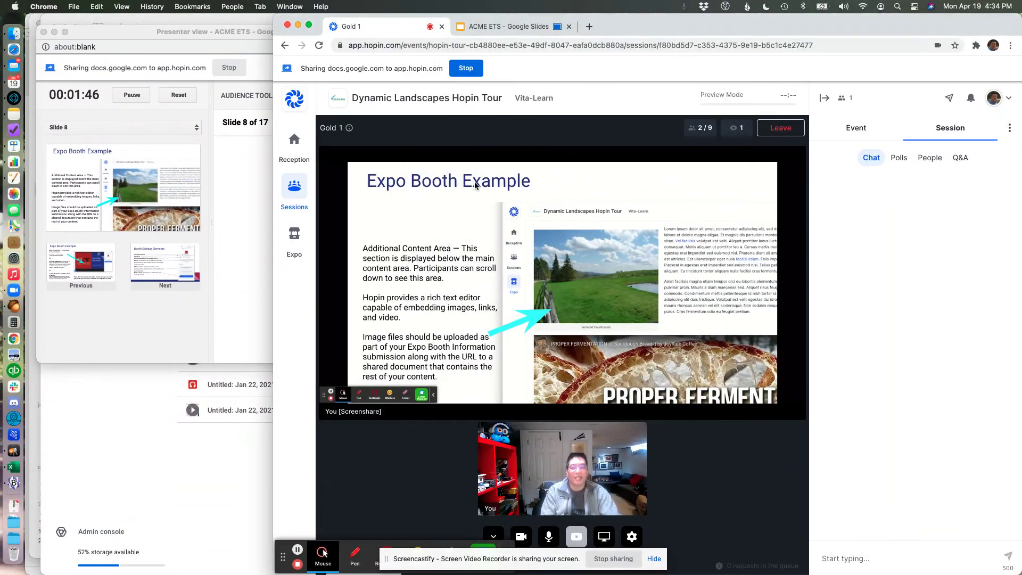
{"action": "left_click", "coordinate": [230, 185]}
{"action": "left_click", "coordinate": [958, 290]}
{"action": "left_click", "coordinate": [251, 278]}
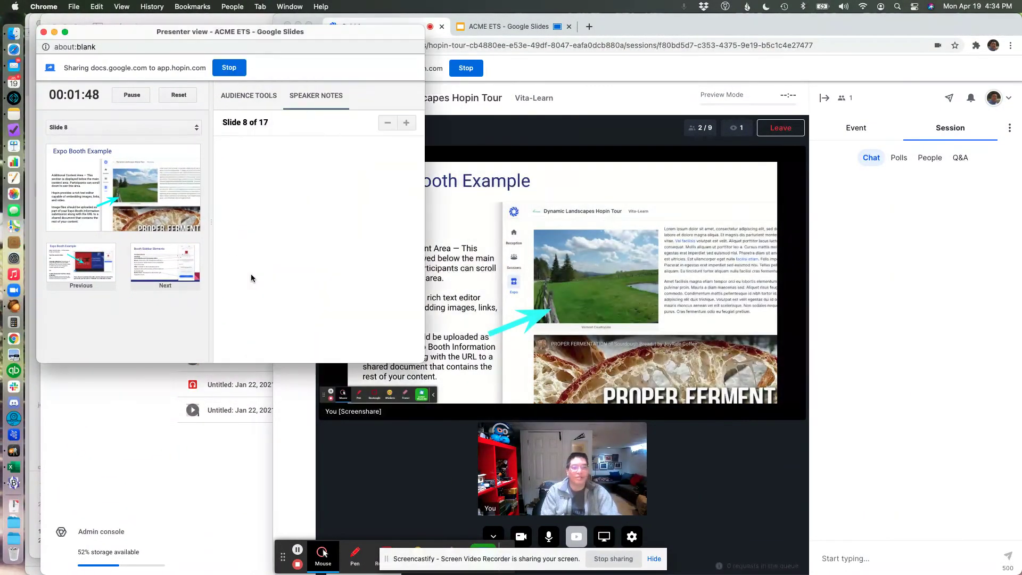
{"action": "left_click_drag", "start_coordinate": [265, 31], "coordinate": [579, 156]}
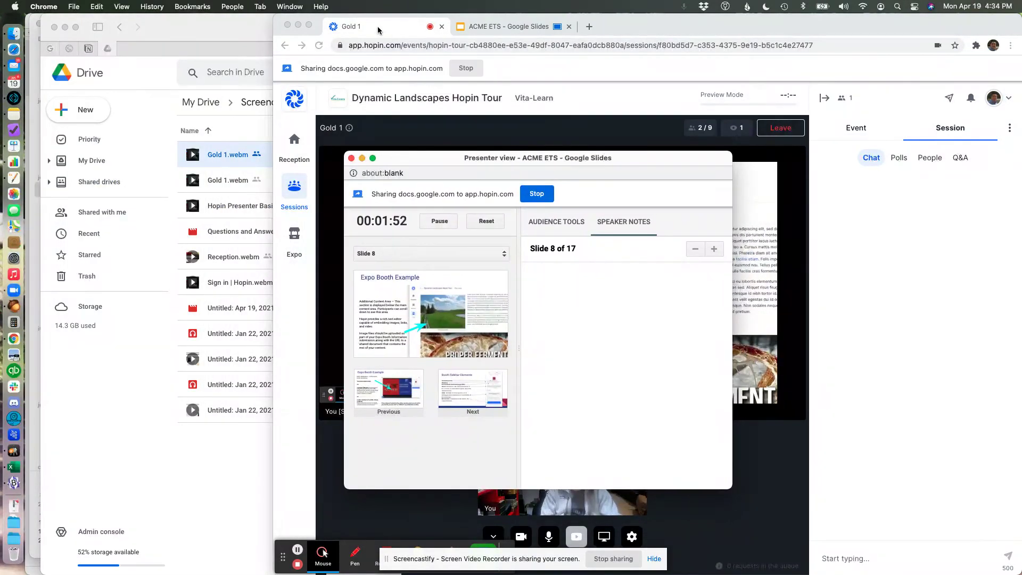
{"action": "left_click", "coordinate": [375, 30]}
- Split the Gold 1 tab into its own window and raise Presenter view
{"action": "left_click_drag", "start_coordinate": [232, 26], "coordinate": [232, 26]}
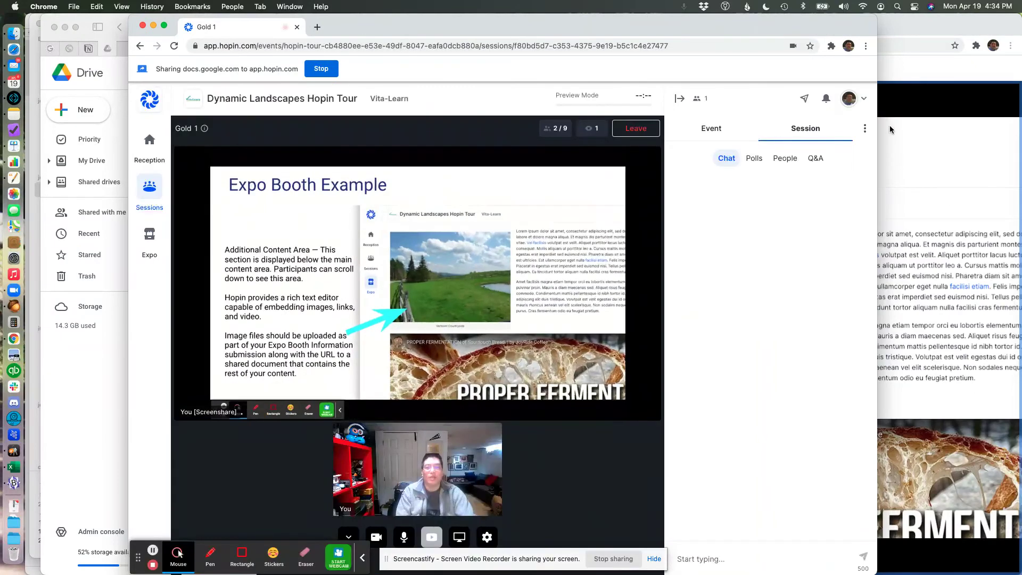
{"action": "left_click", "coordinate": [279, 6]}
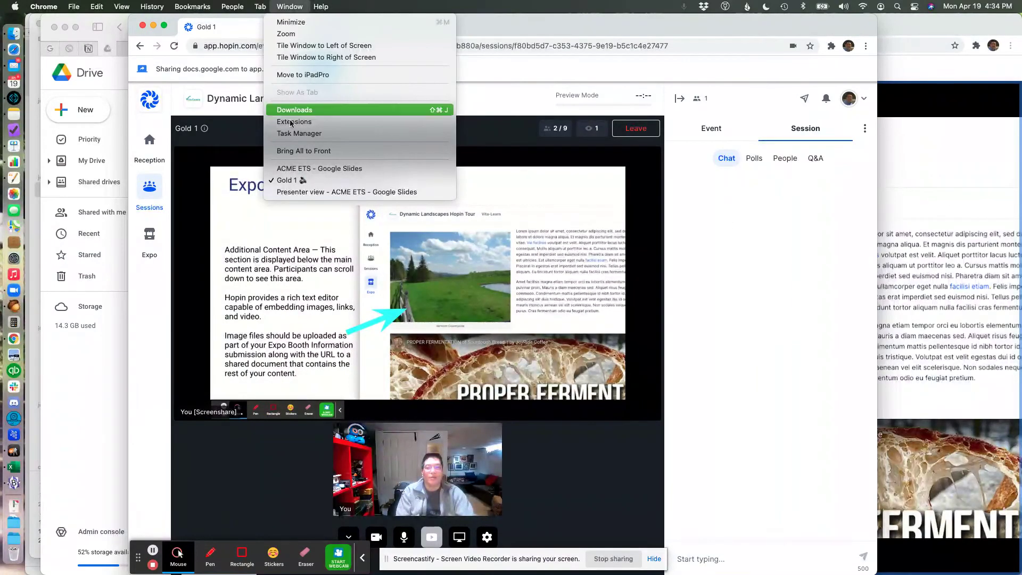
{"action": "left_click", "coordinate": [297, 191]}
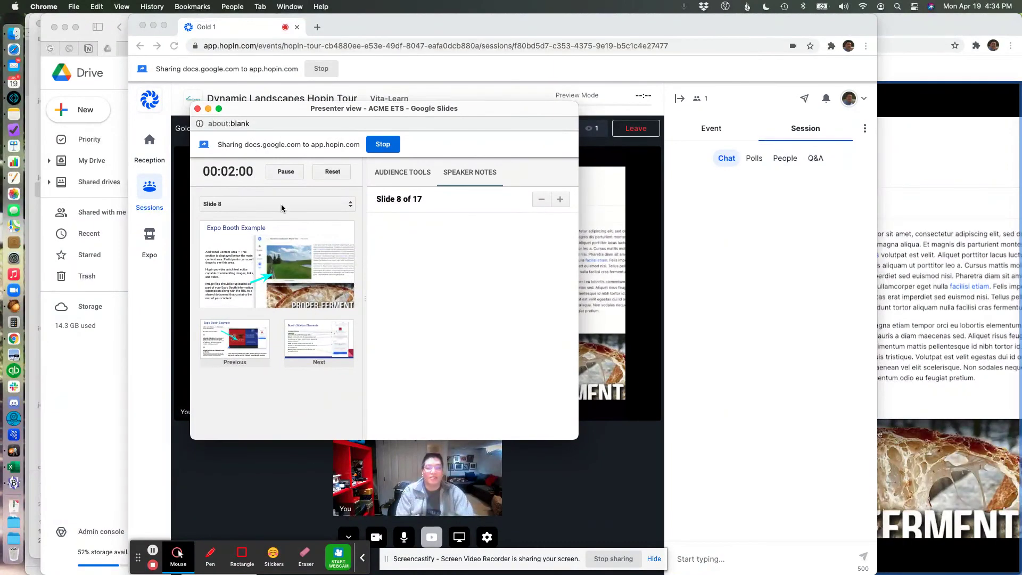
- Confirm slide 8 in the slide list and park Presenter view at the top-left
{"action": "left_click", "coordinate": [263, 205]}
{"action": "left_click", "coordinate": [511, 268]}
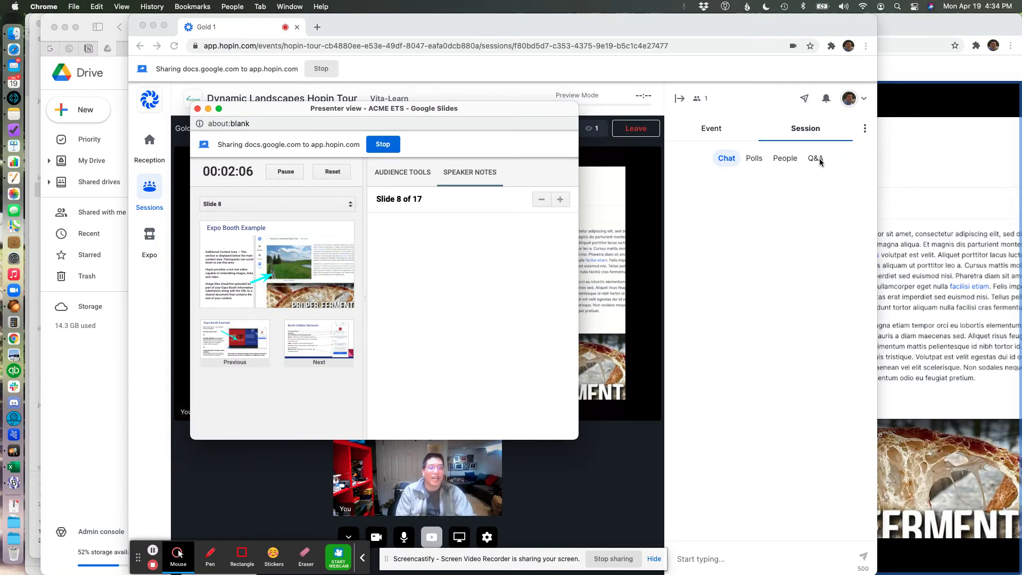
{"action": "left_click_drag", "start_coordinate": [451, 113], "coordinate": [307, 168]}
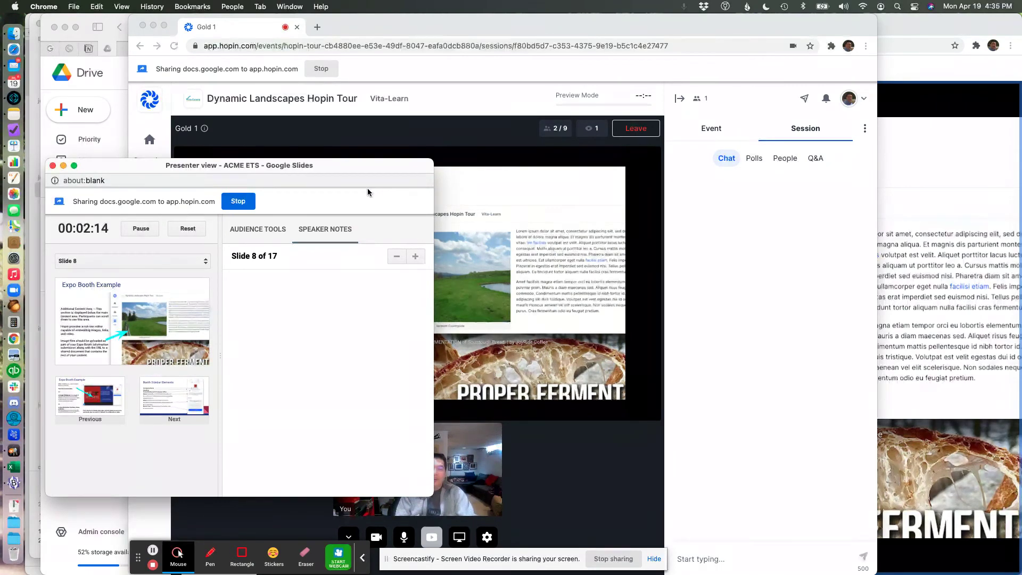
{"action": "left_click_drag", "start_coordinate": [362, 167], "coordinate": [345, 24]}
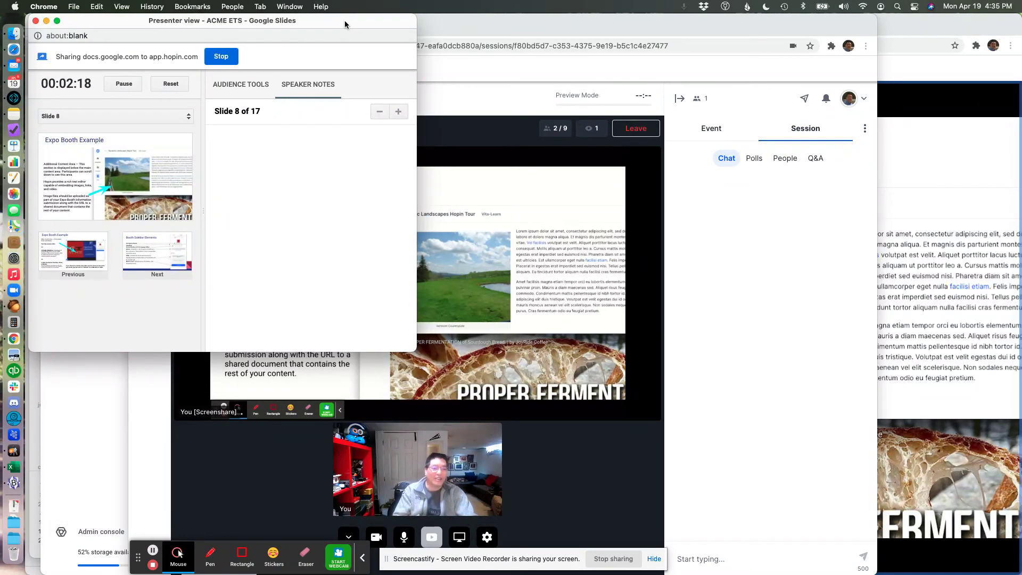